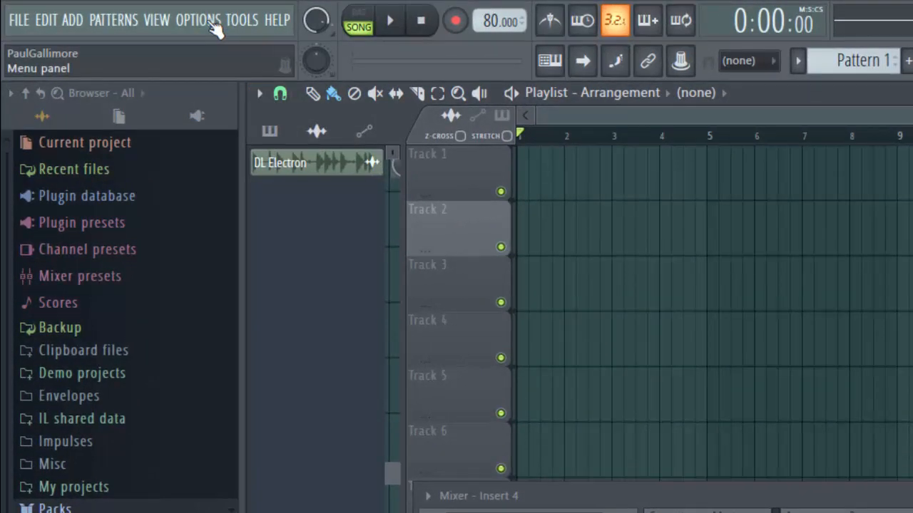
Step: Check the available input/output devices in the audio settings, keep FL Studio ASIO selected, and close the settings
{"action": "left_click", "coordinate": [212, 22]}
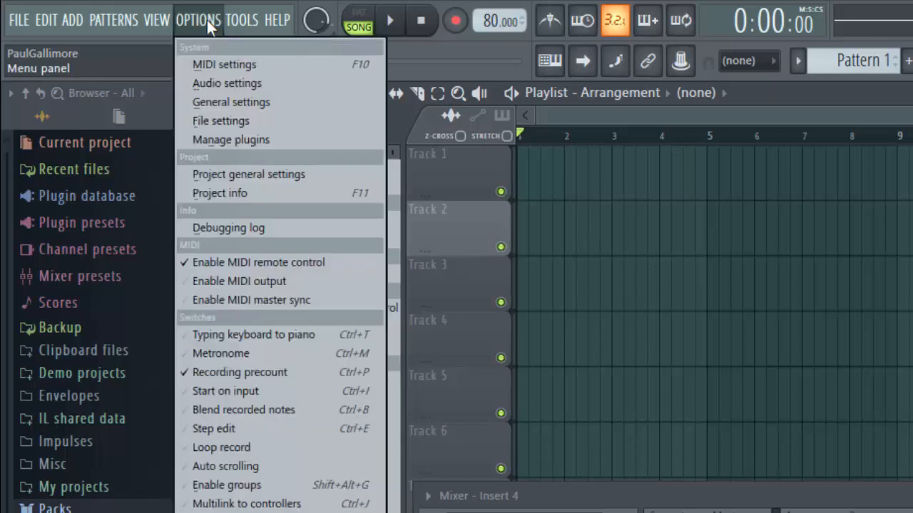
{"action": "left_click", "coordinate": [233, 82]}
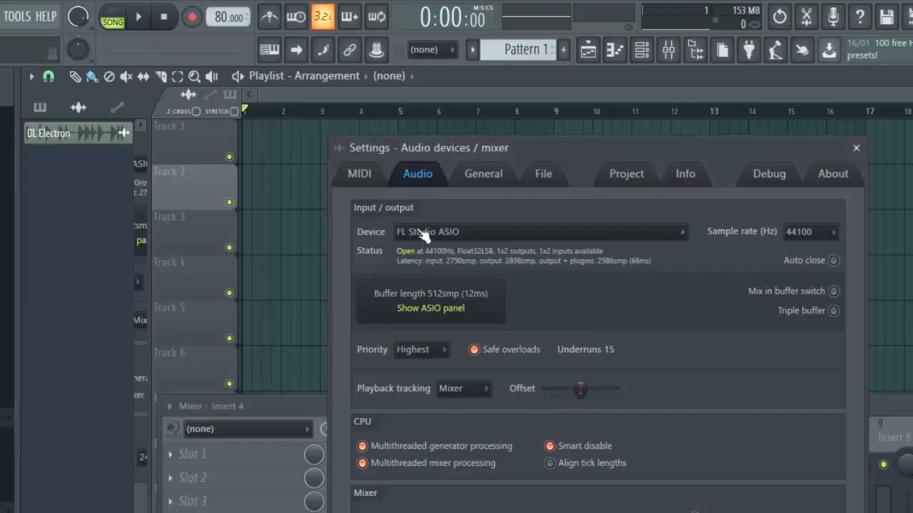
{"action": "left_click", "coordinate": [467, 234]}
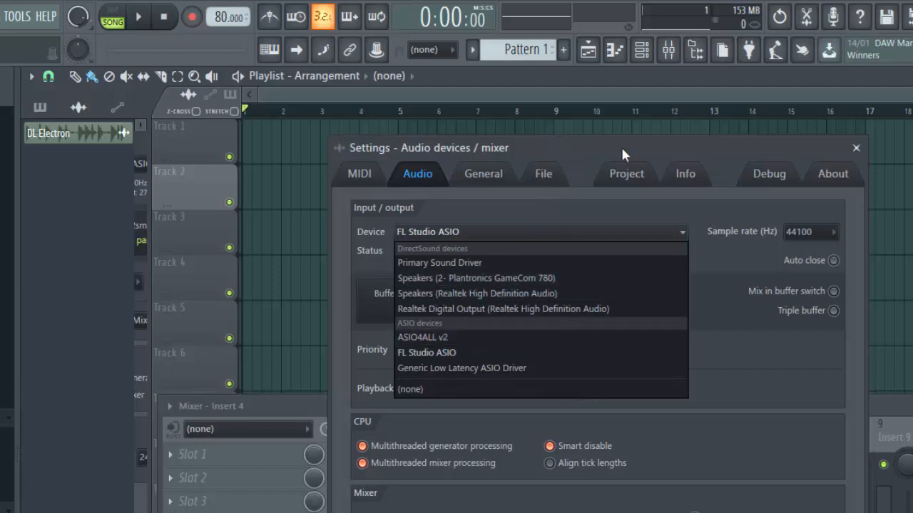
{"action": "left_click", "coordinate": [856, 148]}
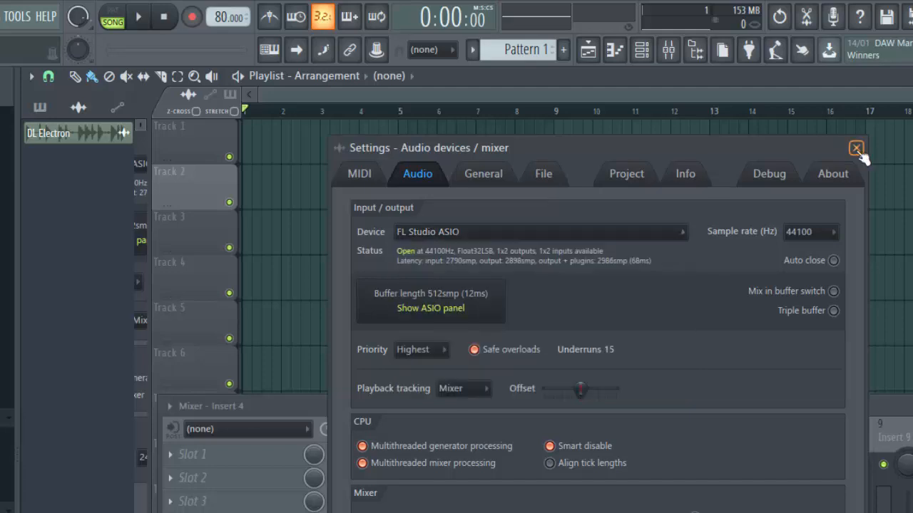
{"action": "left_click", "coordinate": [856, 148]}
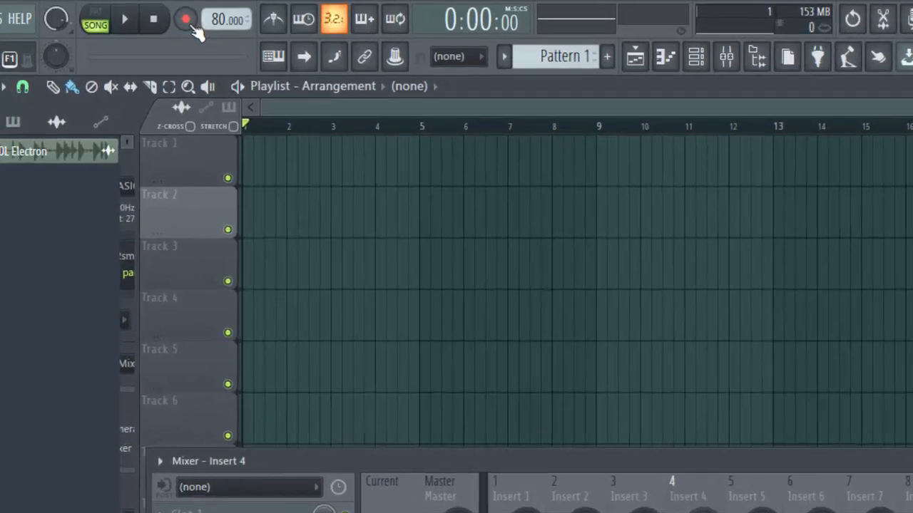
Step: Check the recording filter for the Audio option and arm recording
{"action": "right_click", "coordinate": [193, 17]}
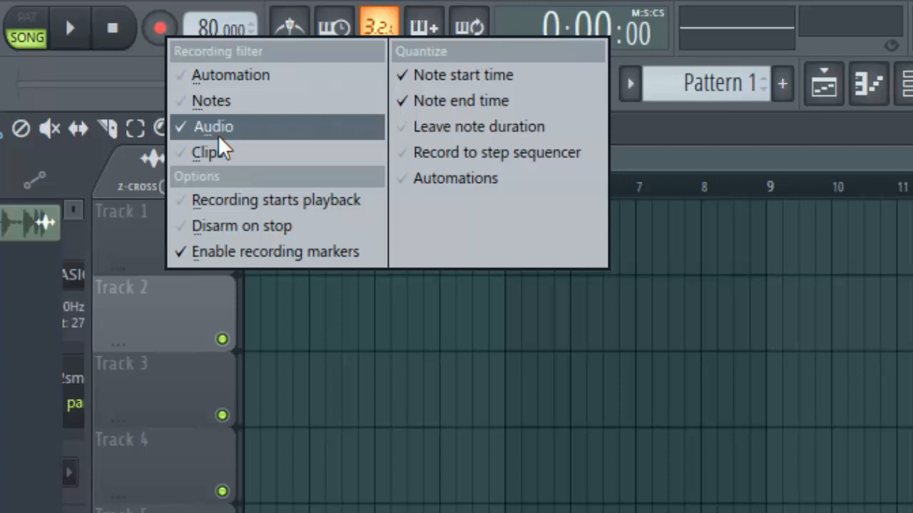
{"action": "left_click", "coordinate": [153, 36]}
{"action": "left_click", "coordinate": [160, 38]}
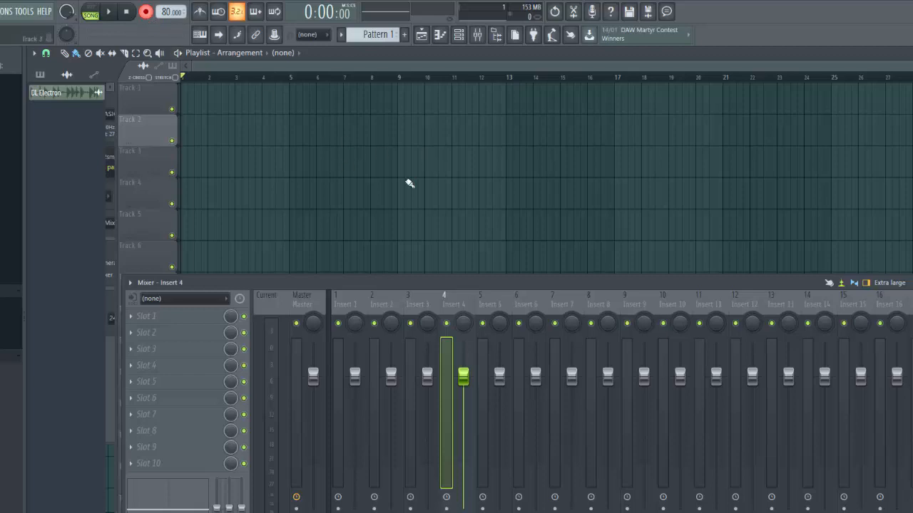
{"action": "right_click", "coordinate": [150, 16]}
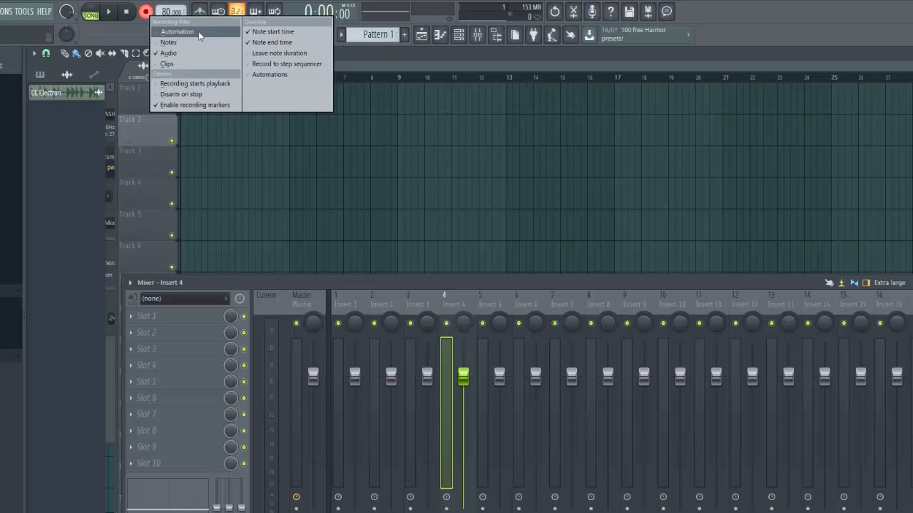
{"action": "left_click", "coordinate": [138, 36]}
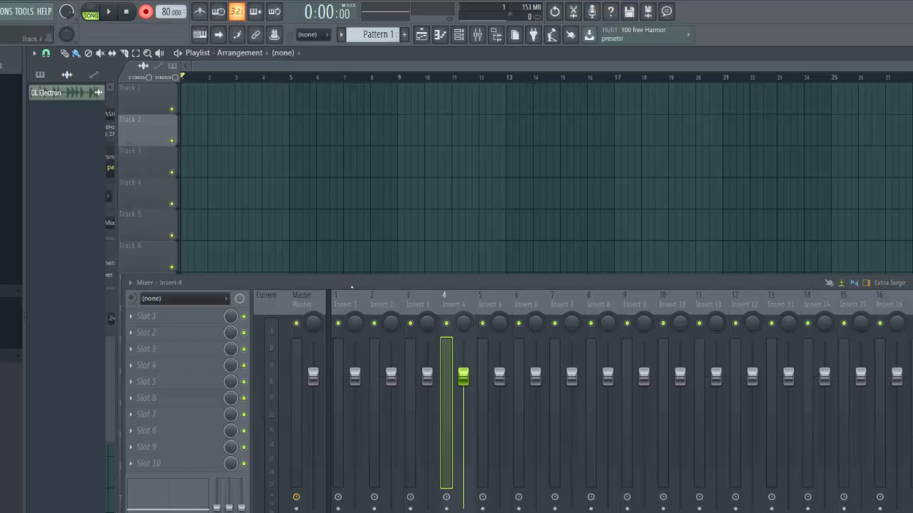
Step: Set playlist Track 3 to audio track mode, linked to mixer Insert 3
{"action": "left_click_drag", "start_coordinate": [352, 286], "coordinate": [355, 282]}
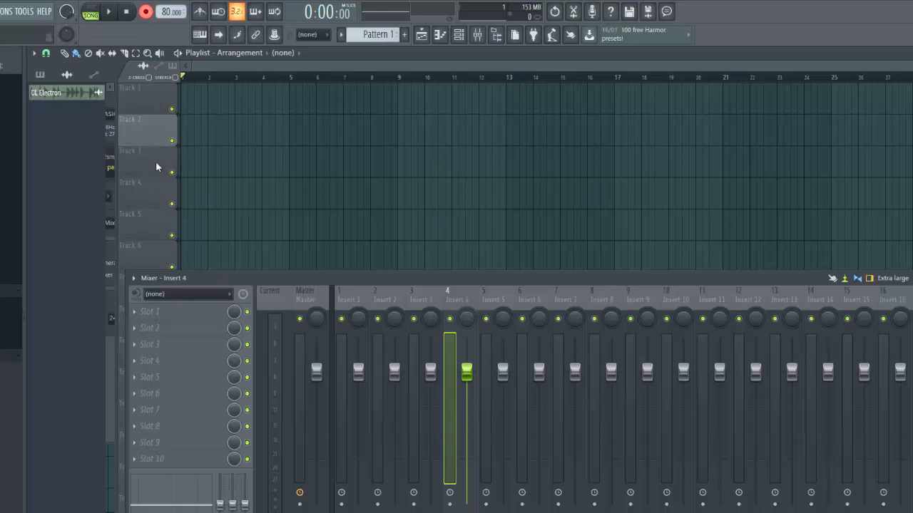
{"action": "right_click", "coordinate": [156, 164]}
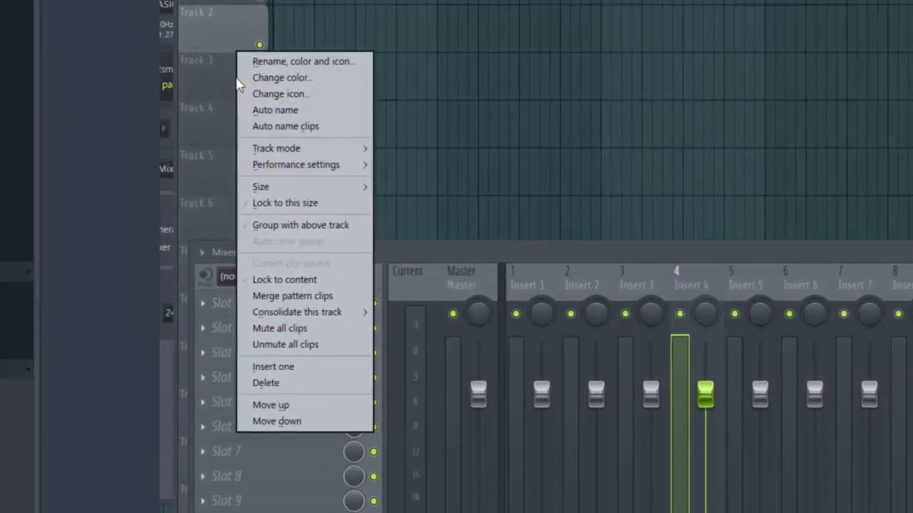
{"action": "mouse_move", "coordinate": [308, 144]}
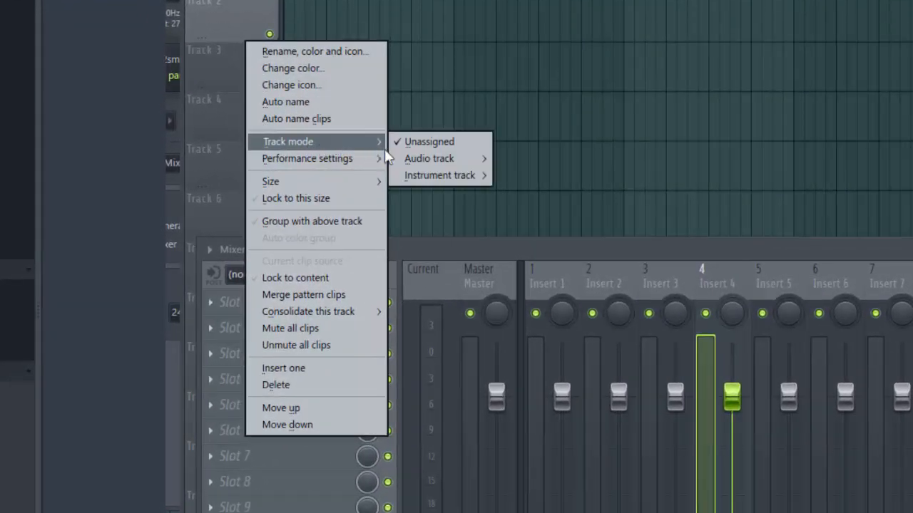
{"action": "mouse_move", "coordinate": [412, 152]}
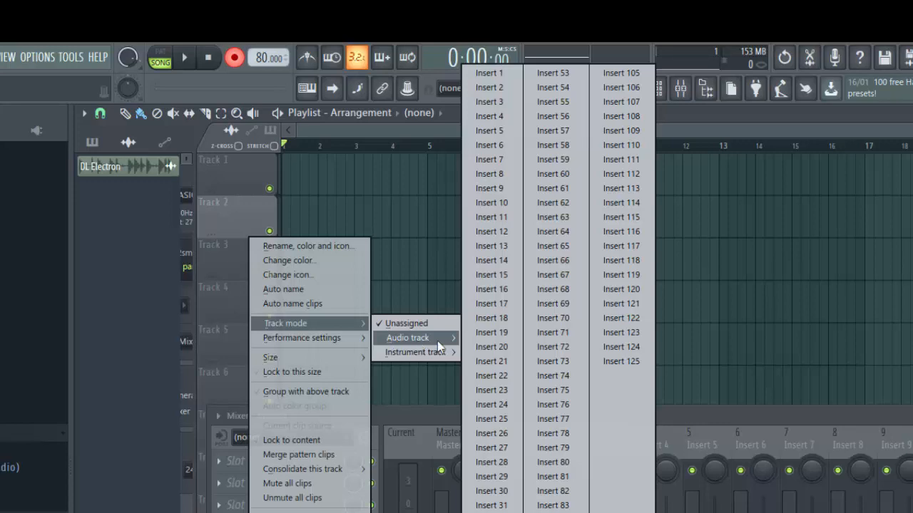
{"action": "left_click", "coordinate": [490, 102]}
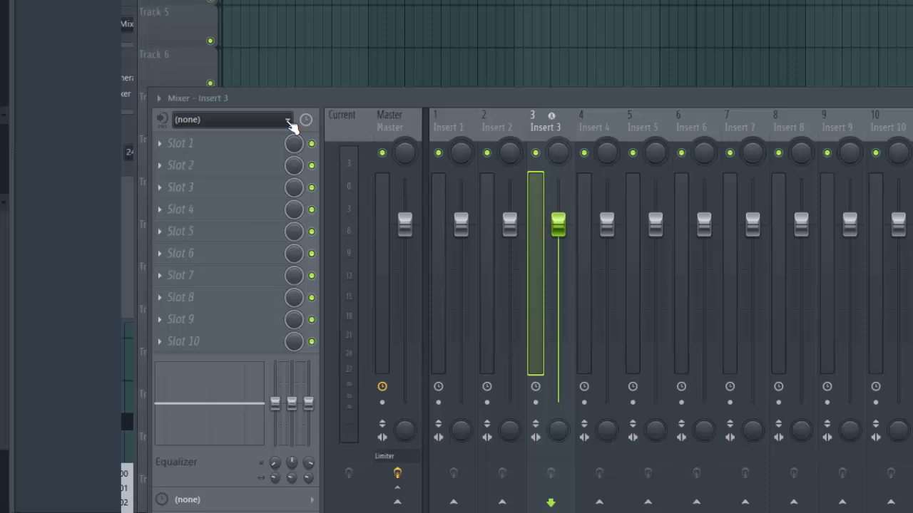
Step: Set mixer Insert 3's external input to mono In 1 and record a first audio take about 4.7 seconds long
{"action": "left_click", "coordinate": [288, 121]}
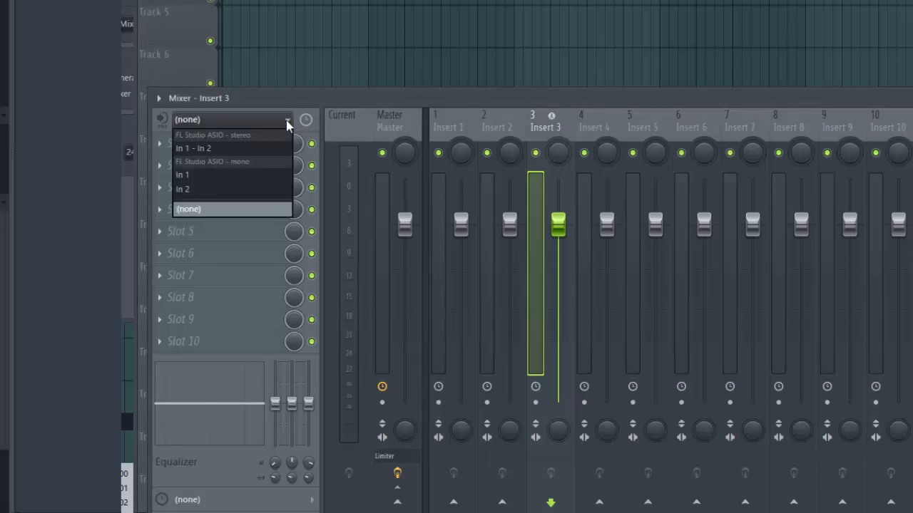
{"action": "left_click", "coordinate": [235, 183]}
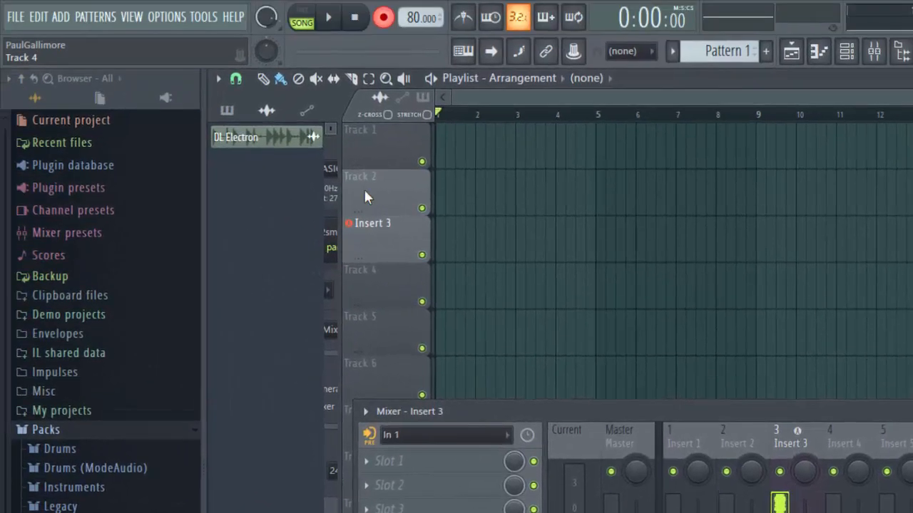
{"action": "left_click", "coordinate": [329, 20]}
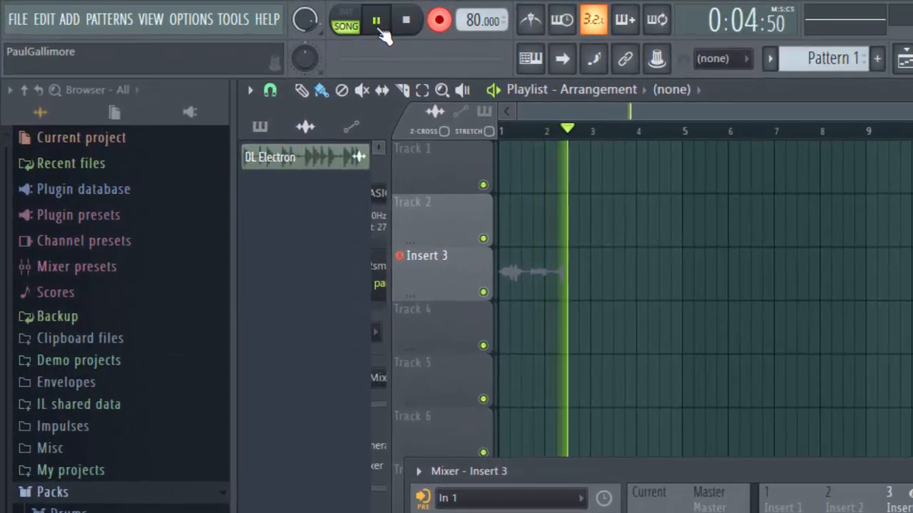
{"action": "left_click", "coordinate": [328, 25]}
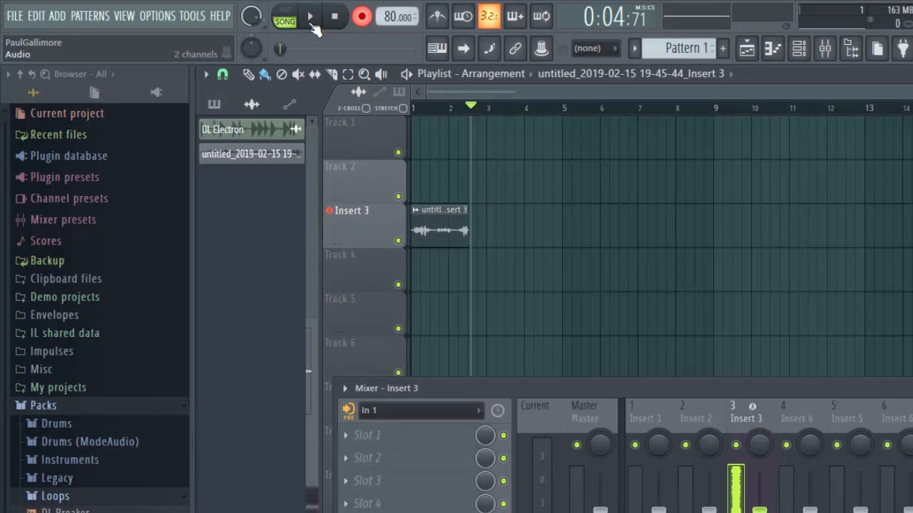
Step: Mute the first take's playlist track and record a second take about 2.5 seconds long
{"action": "left_click", "coordinate": [399, 242]}
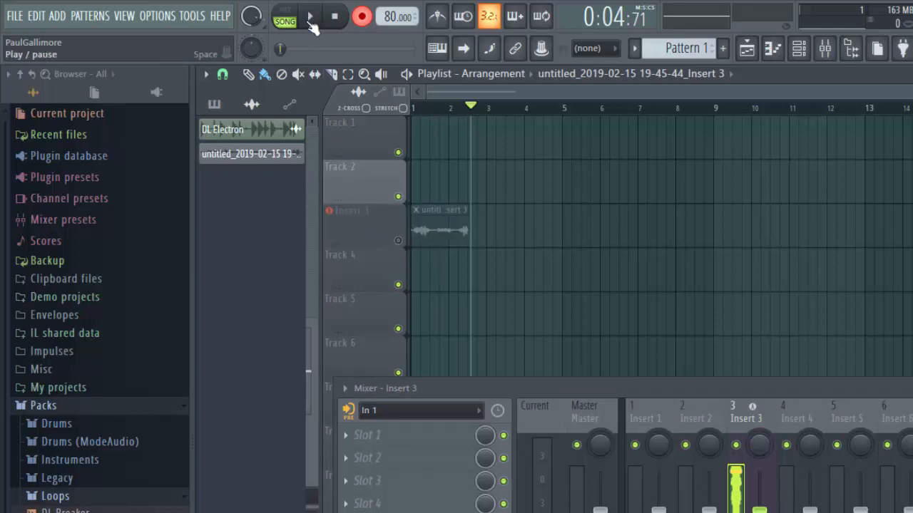
{"action": "left_click", "coordinate": [309, 18]}
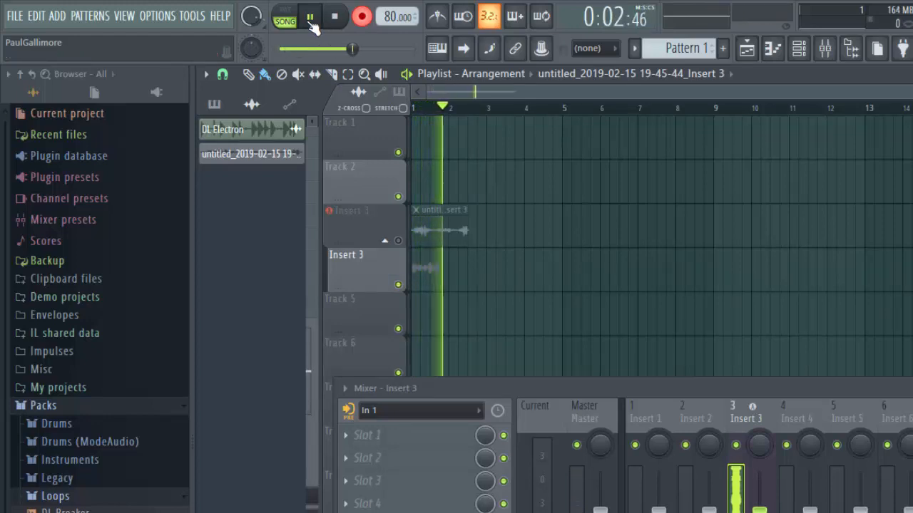
{"action": "left_click", "coordinate": [310, 19]}
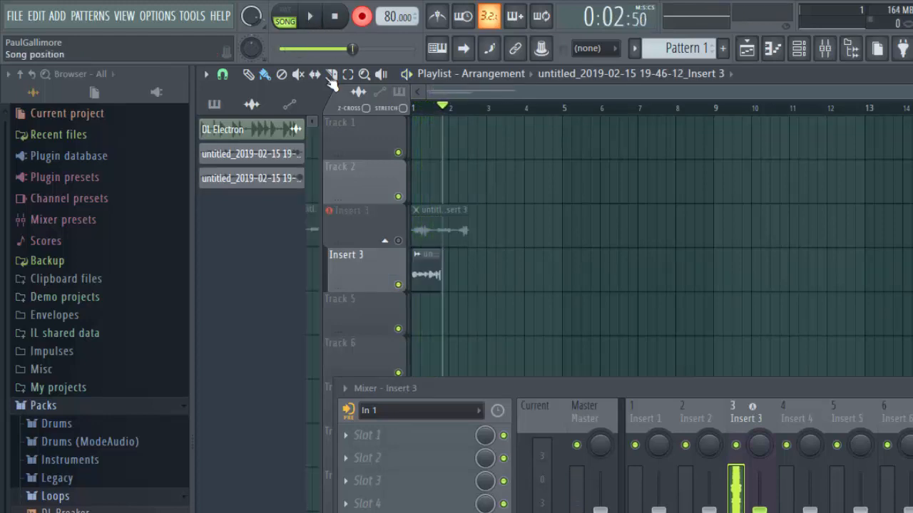
Step: Mute the second take's track and record a third take of about 2 seconds, continuing from the current song position
{"action": "left_click", "coordinate": [399, 287]}
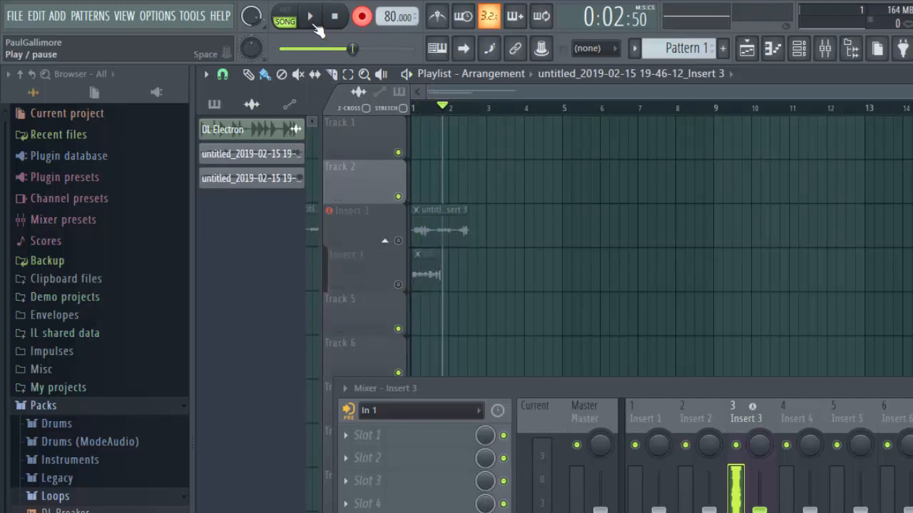
{"action": "left_click", "coordinate": [312, 17]}
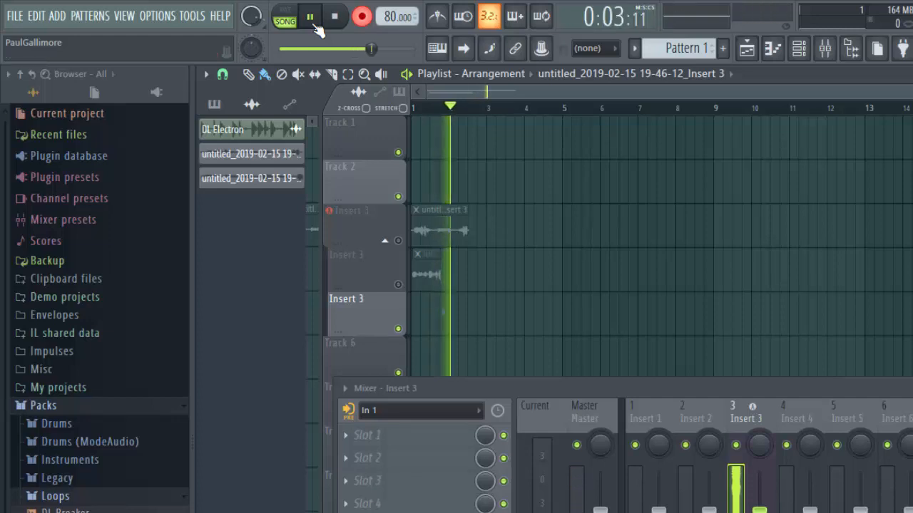
{"action": "left_click", "coordinate": [315, 24]}
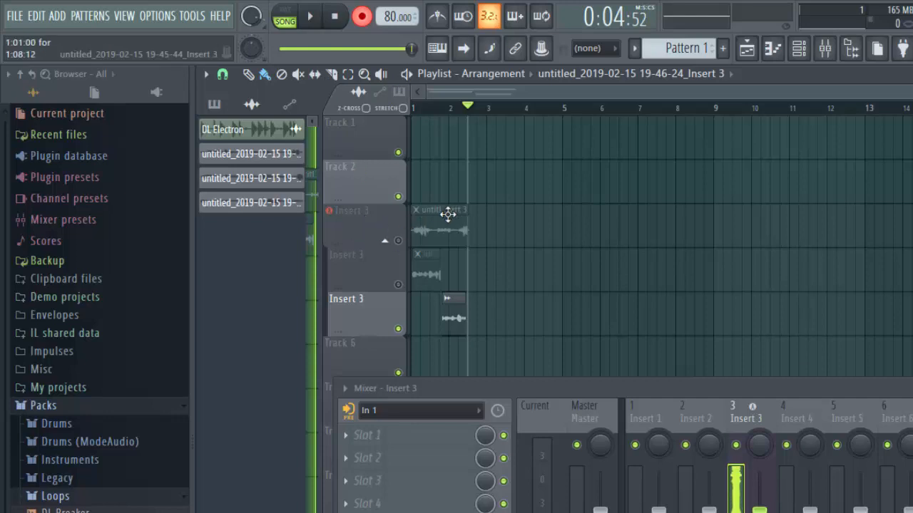
Step: Collapse and re-expand the grouped Insert 3 take tracks, and return the song position to the start
{"action": "left_click", "coordinate": [385, 244]}
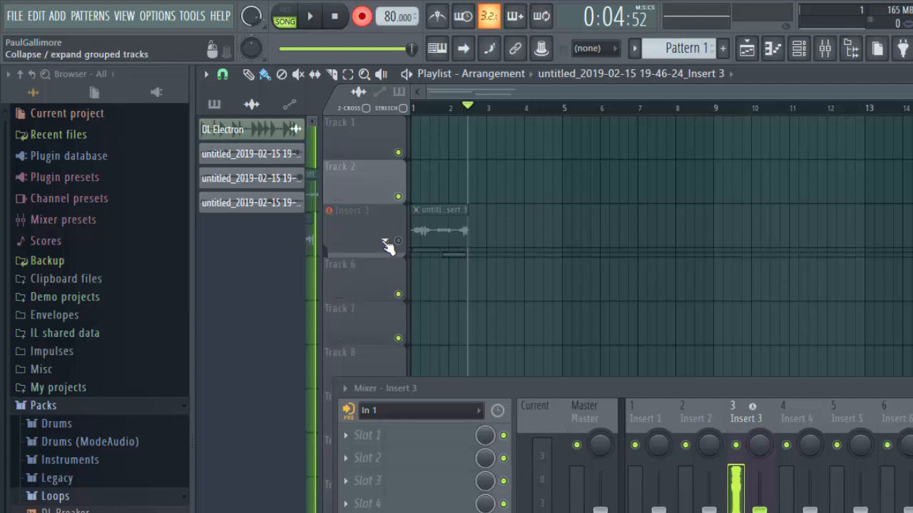
{"action": "left_click", "coordinate": [386, 243]}
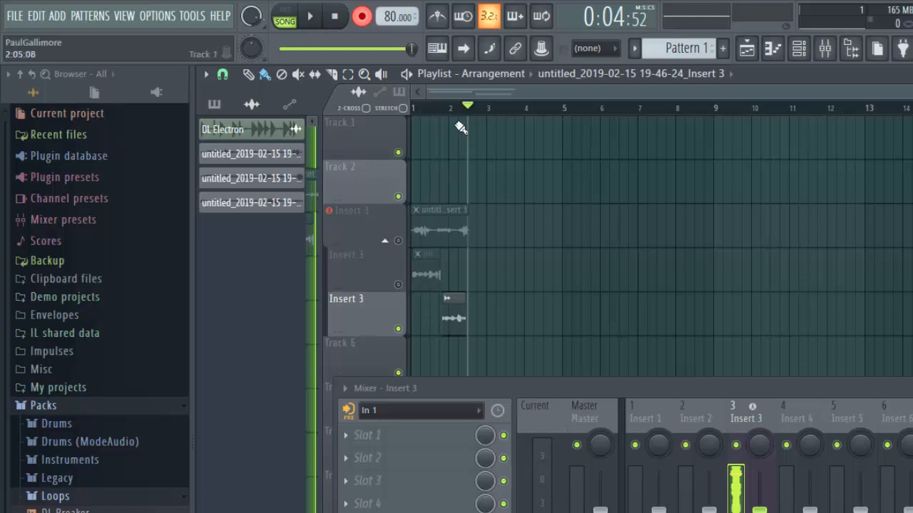
{"action": "left_click_drag", "start_coordinate": [416, 52], "coordinate": [286, 51]}
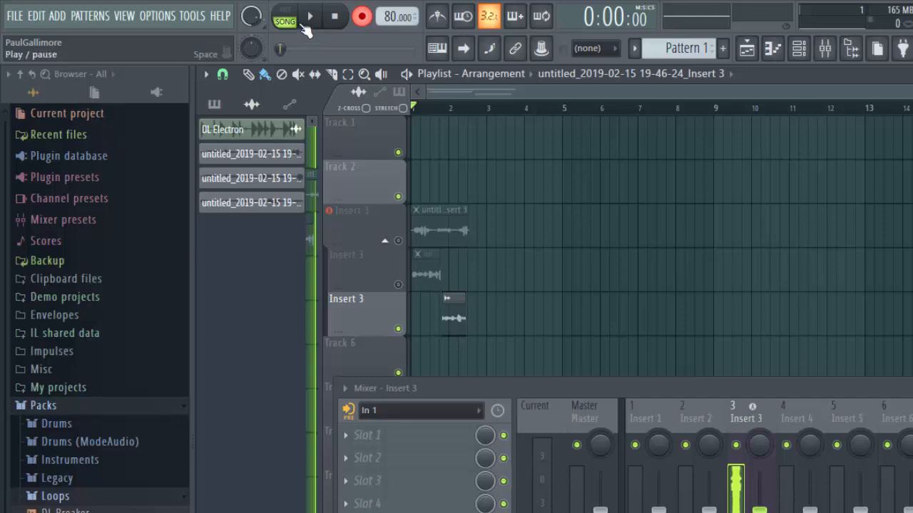
Step: Start a new recording pass, stop it and disarm recording, and route mixer Insert 3 to the Master
{"action": "left_click", "coordinate": [314, 19]}
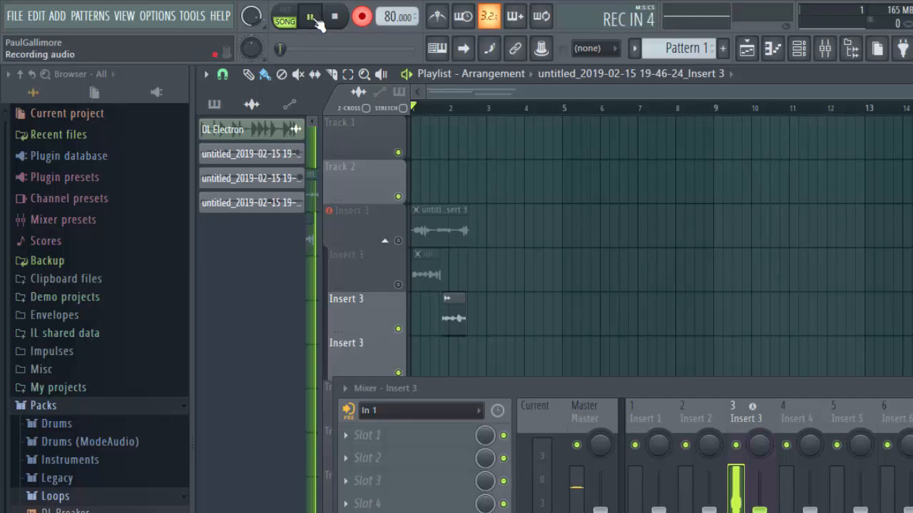
{"action": "left_click", "coordinate": [314, 19]}
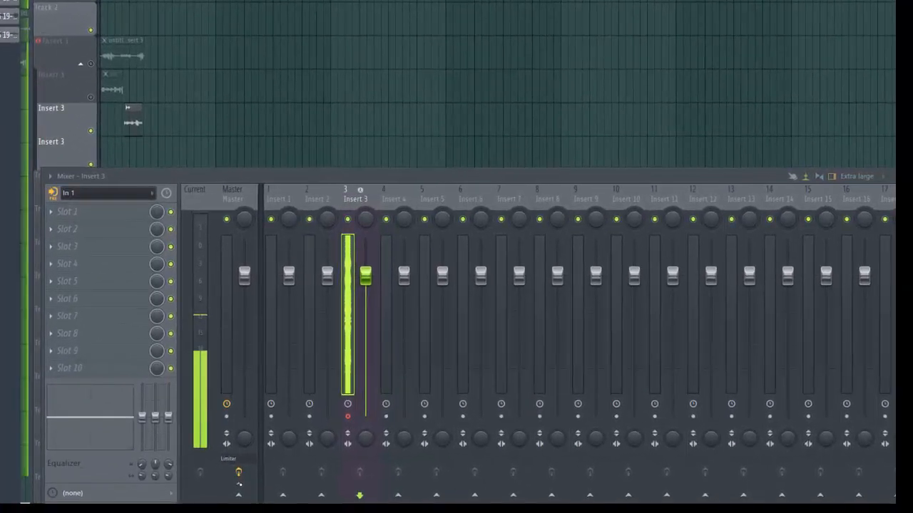
{"action": "left_click", "coordinate": [244, 494]}
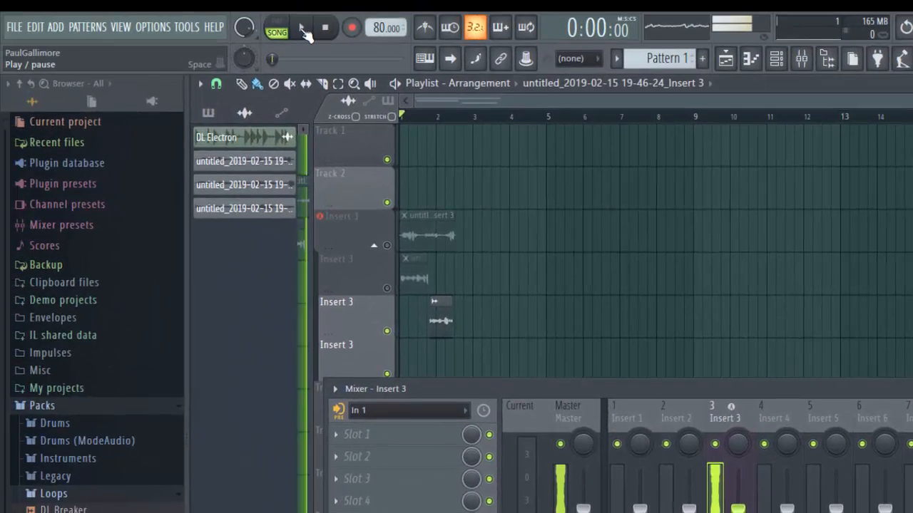
Step: Mute the last two Insert 3 take tracks, unmute the first take's track, and play it back
{"action": "left_click", "coordinate": [302, 30]}
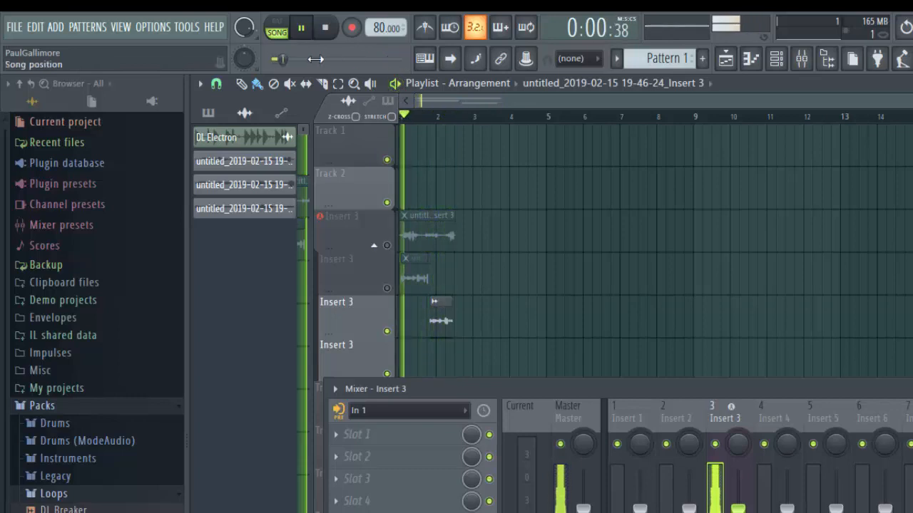
{"action": "left_click", "coordinate": [304, 31]}
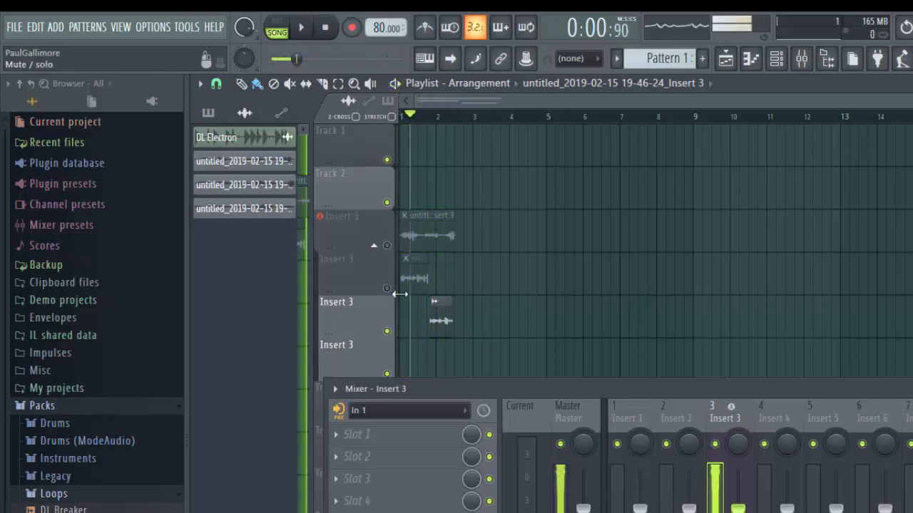
{"action": "left_click", "coordinate": [388, 332]}
{"action": "left_click", "coordinate": [387, 373]}
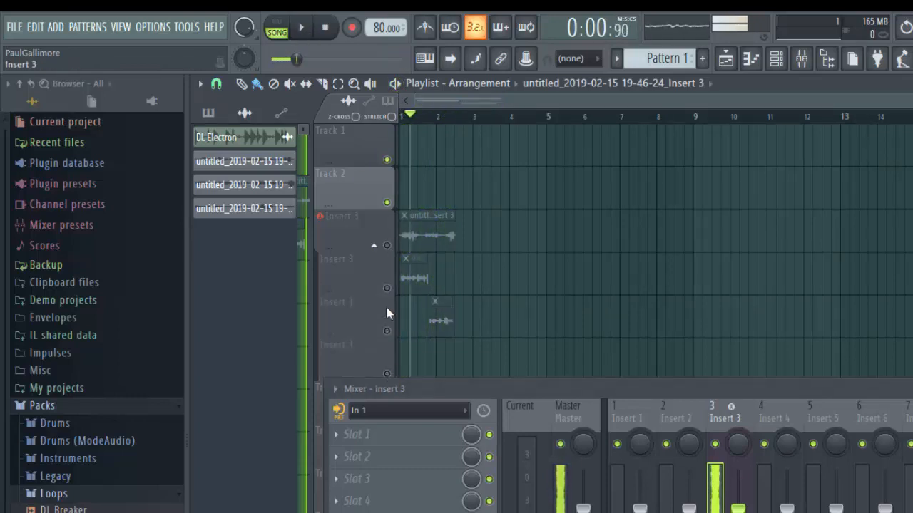
{"action": "left_click", "coordinate": [386, 245]}
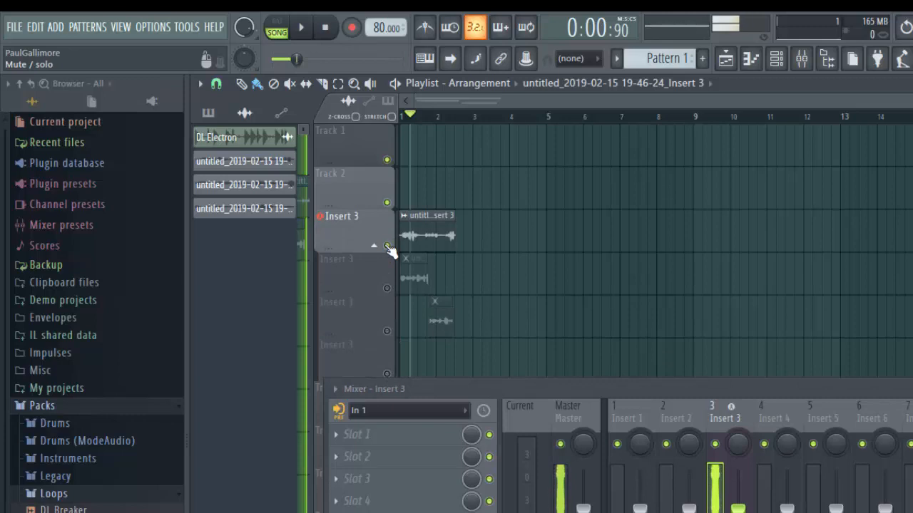
{"action": "left_click", "coordinate": [303, 30]}
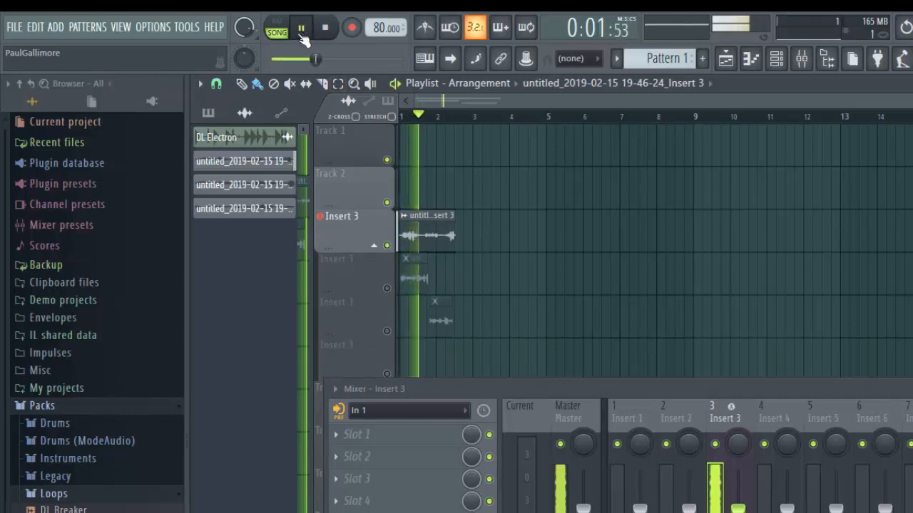
Step: Pause playback, mute the first take's track, and delete the Insert 3 audio track with its clips, sub tracks and linked mixer settings
{"action": "left_click", "coordinate": [302, 28]}
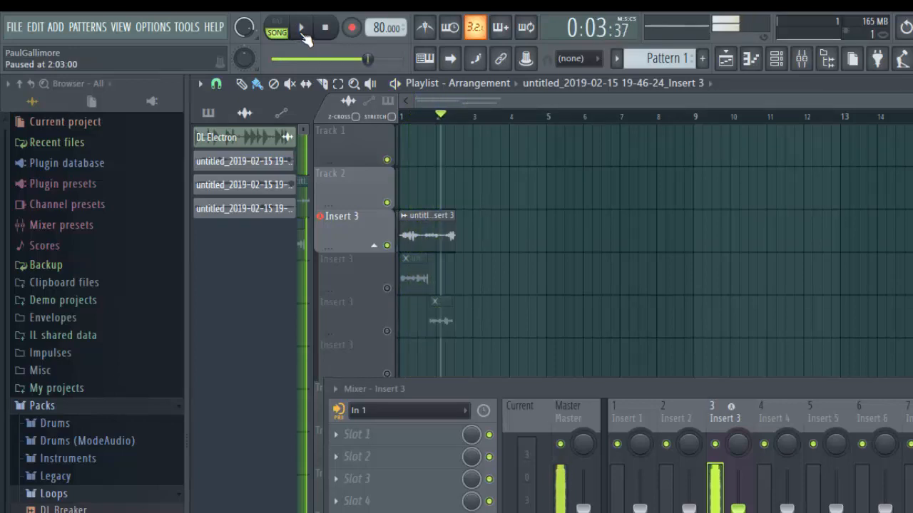
{"action": "left_click", "coordinate": [387, 246]}
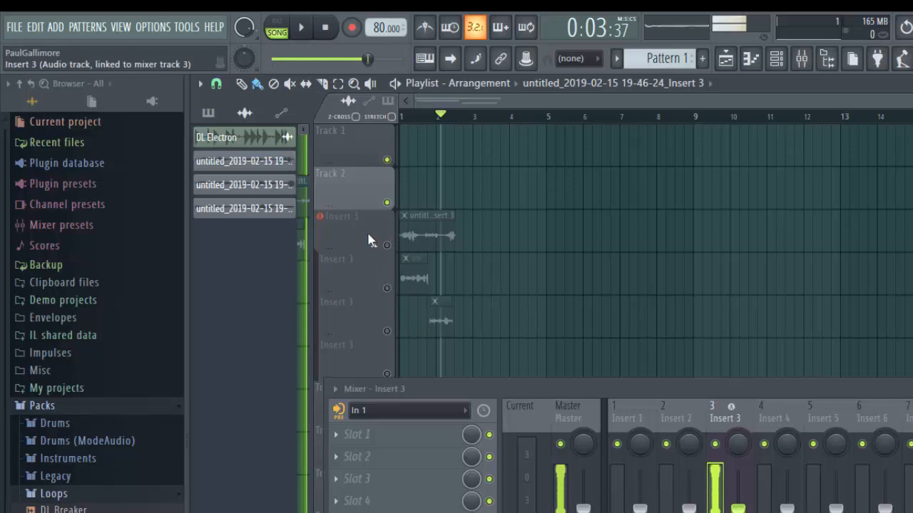
{"action": "right_click", "coordinate": [370, 240]}
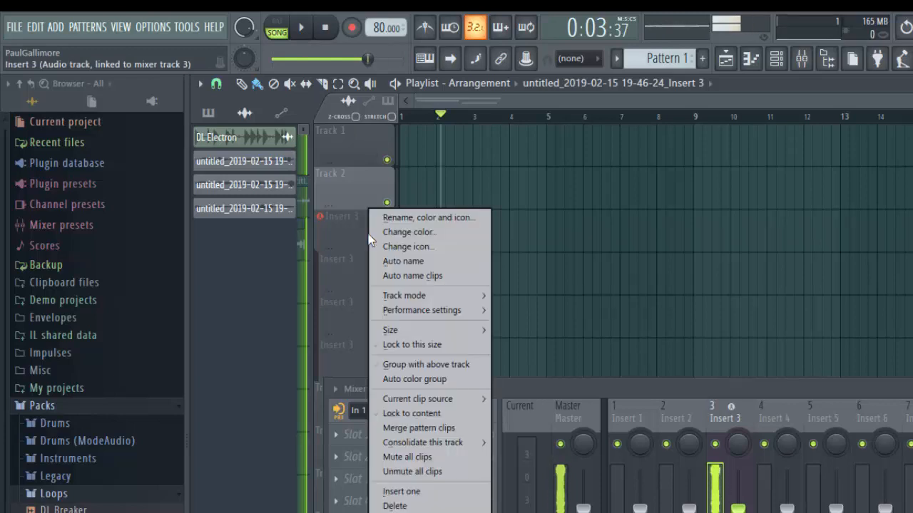
{"action": "left_click", "coordinate": [396, 506]}
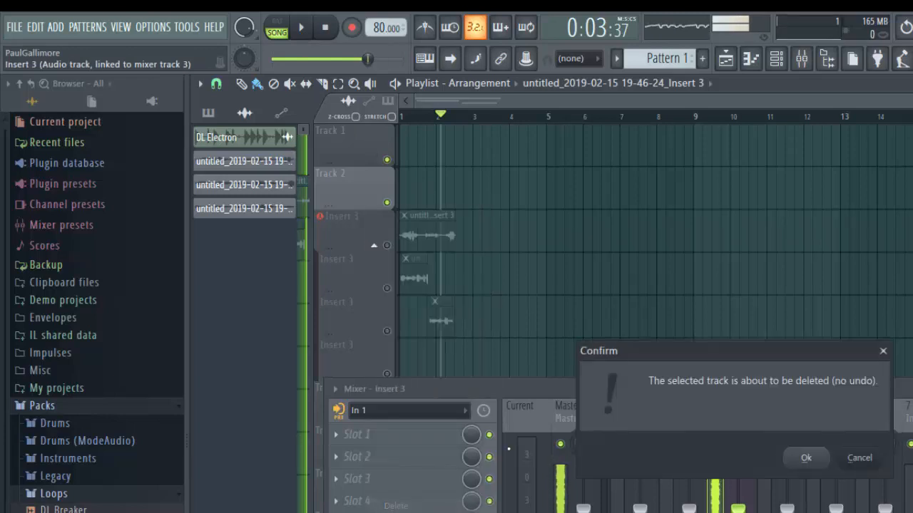
{"action": "left_click", "coordinate": [804, 458]}
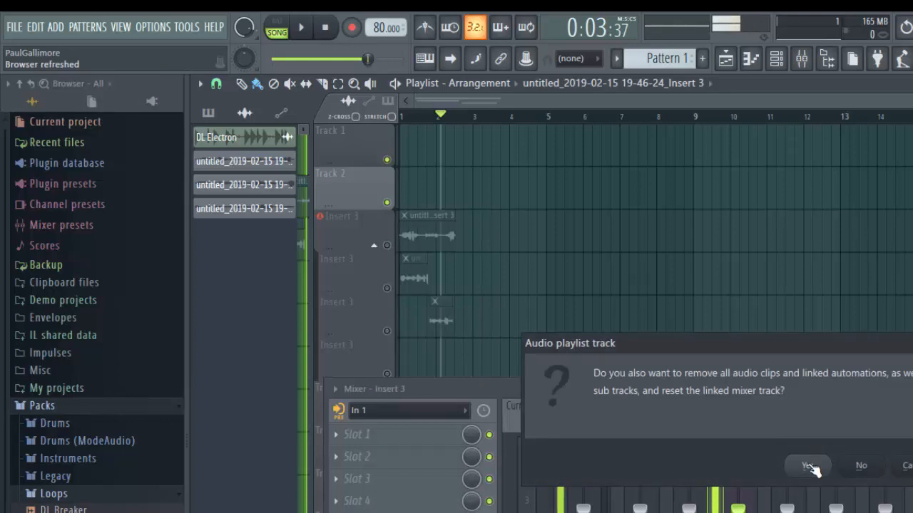
{"action": "left_click", "coordinate": [809, 467]}
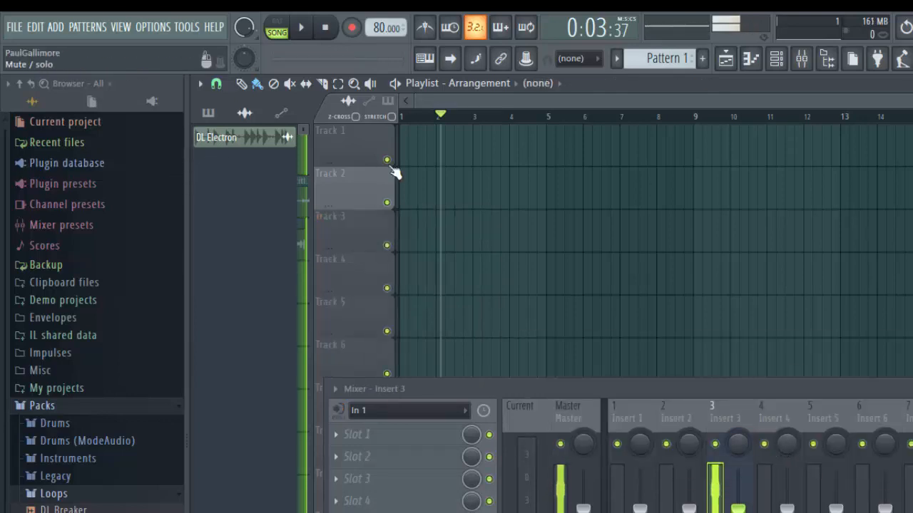
Step: Remove and restore mixer Insert 3's routing to the Master, and set Insert 3's audio input to (none)
{"action": "left_click_drag", "start_coordinate": [554, 378], "coordinate": [552, 290]}
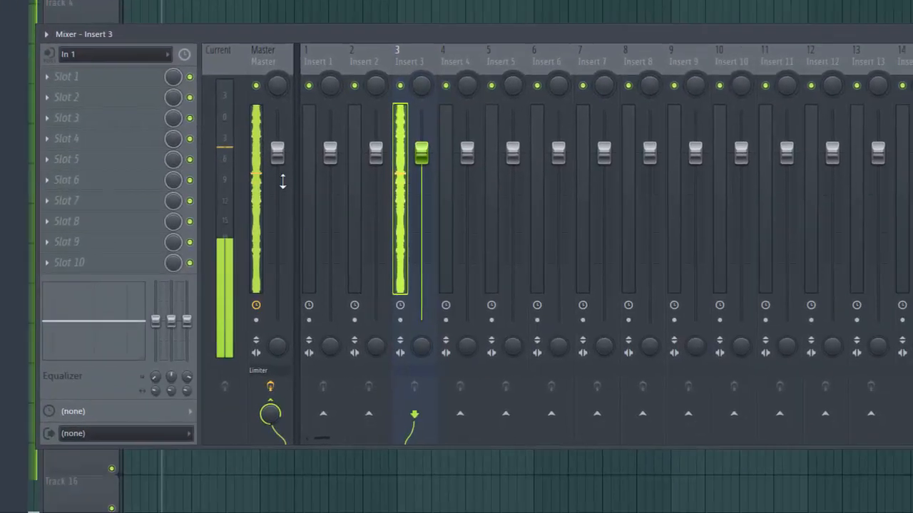
{"action": "right_click", "coordinate": [273, 413]}
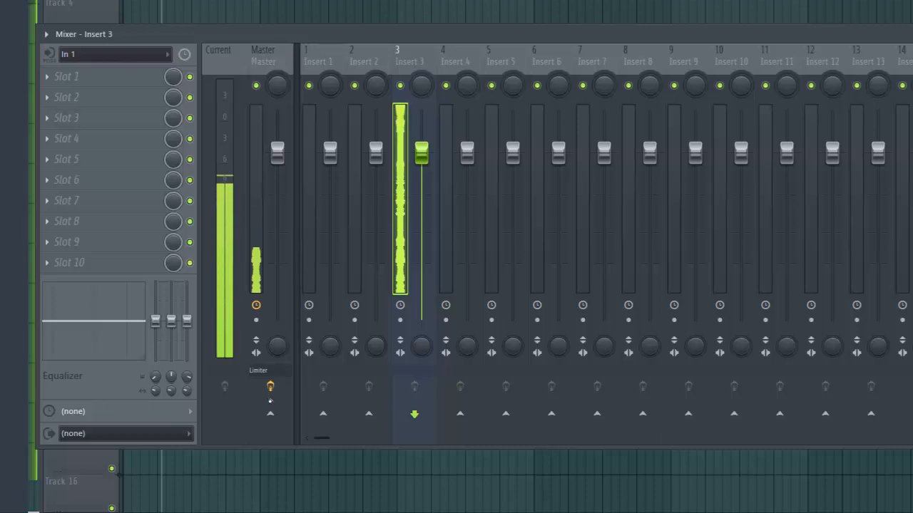
{"action": "left_click", "coordinate": [270, 413]}
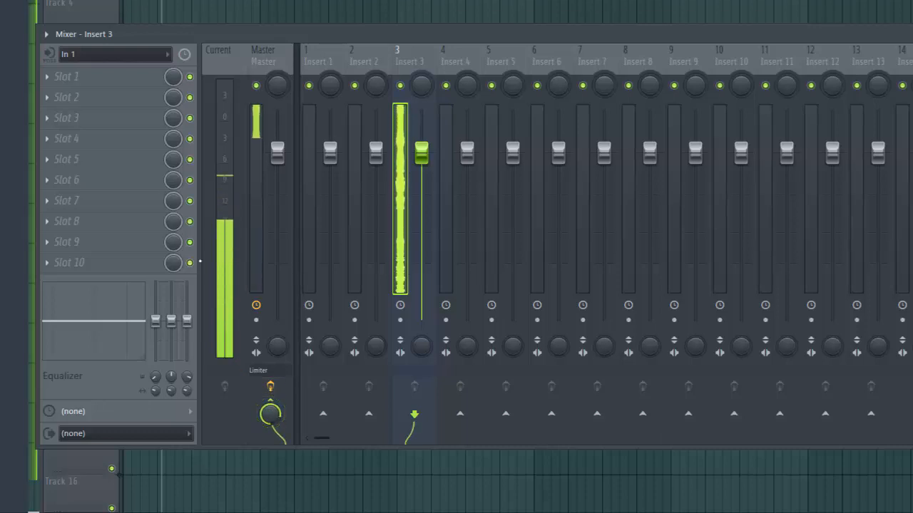
{"action": "left_click", "coordinate": [139, 56]}
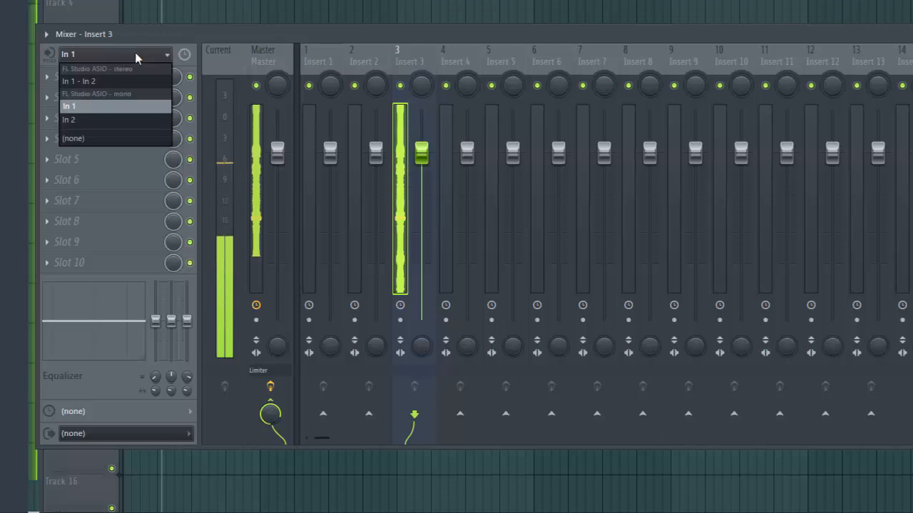
{"action": "left_click", "coordinate": [108, 140]}
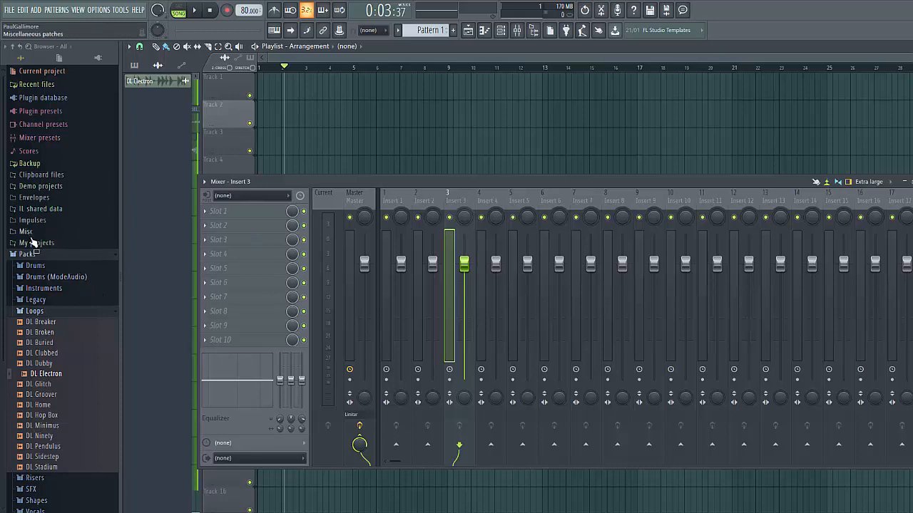
{"action": "left_click", "coordinate": [22, 255]}
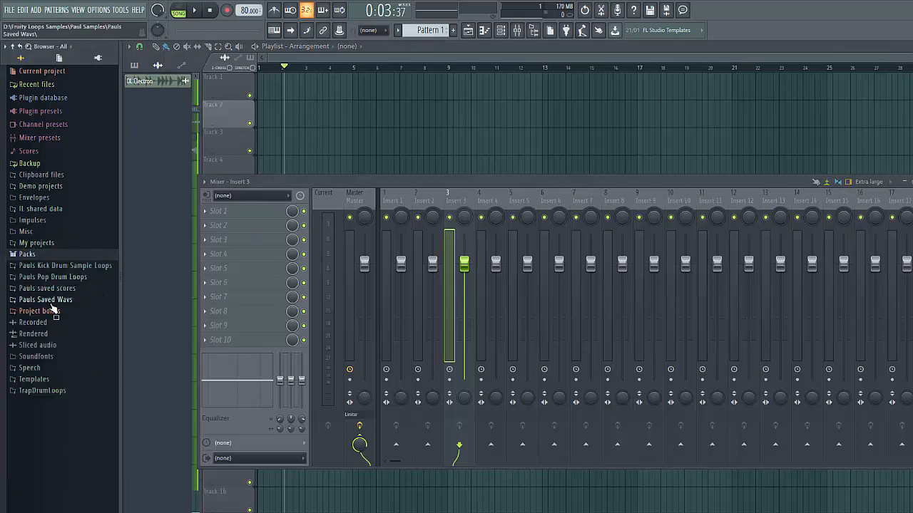
{"action": "left_click", "coordinate": [23, 323]}
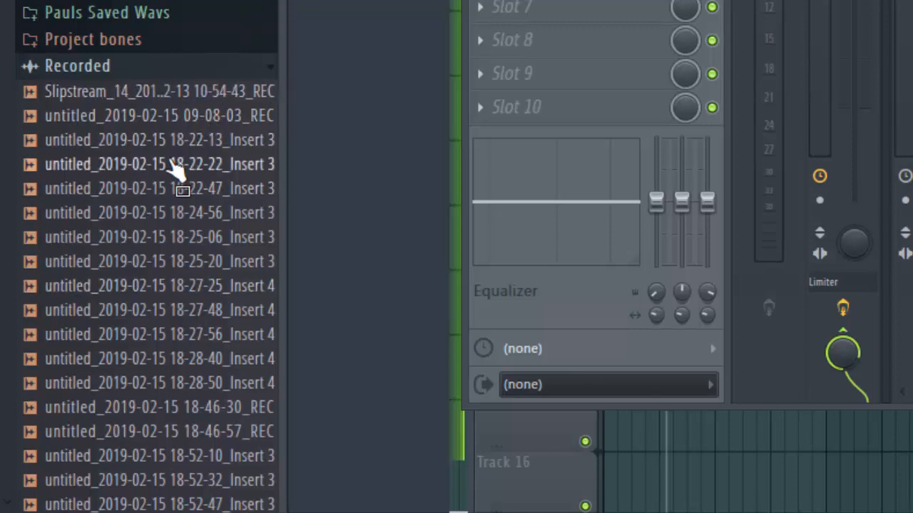
{"action": "right_click", "coordinate": [142, 124]}
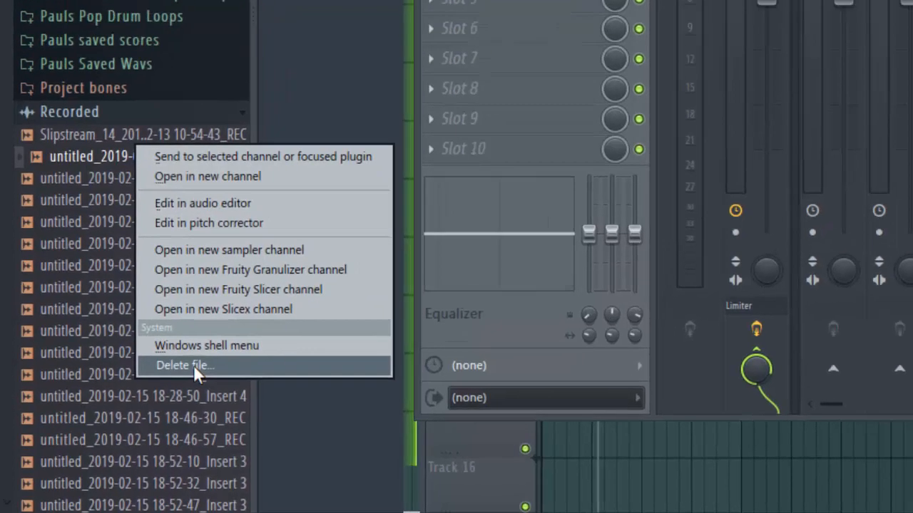
{"action": "left_click", "coordinate": [184, 365]}
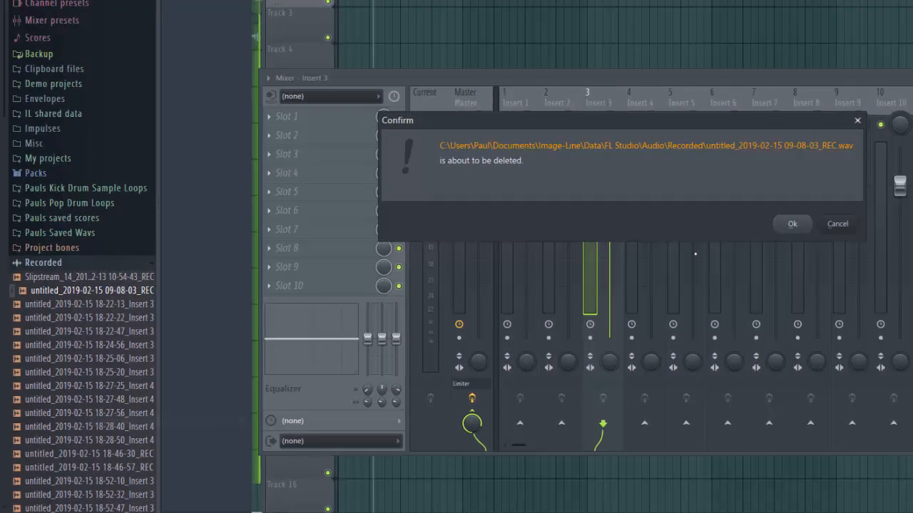
{"action": "left_click", "coordinate": [791, 225]}
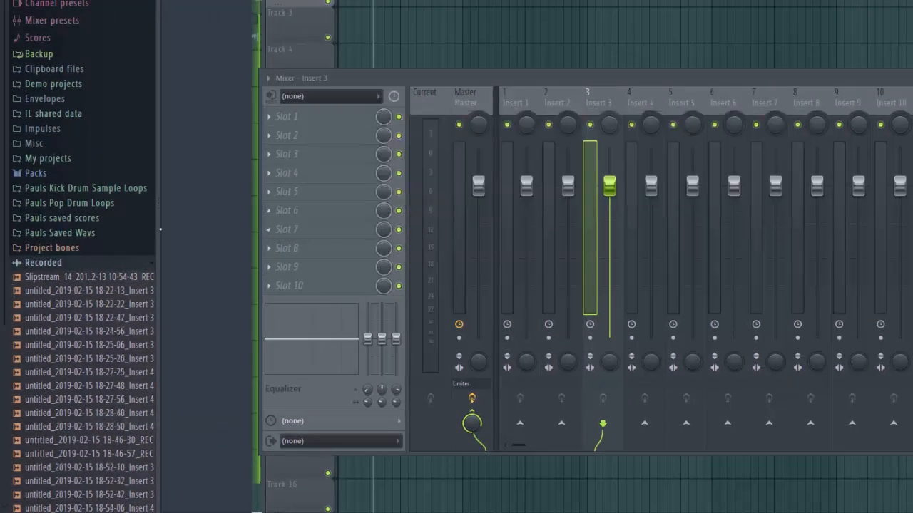
Step: Open the Recorded folder in Windows File Explorer and look through its audio files
{"action": "right_click", "coordinate": [45, 269]}
{"action": "left_click", "coordinate": [85, 339]}
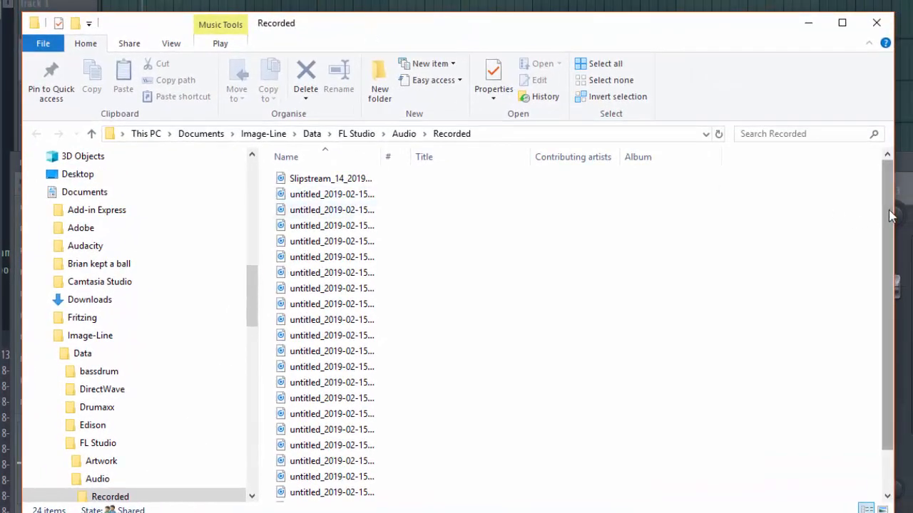
{"action": "scroll", "coordinate": [891, 207], "scroll_direction": "down", "scroll_amount": 1}
{"action": "scroll", "coordinate": [891, 207], "scroll_direction": "up", "scroll_amount": 1}
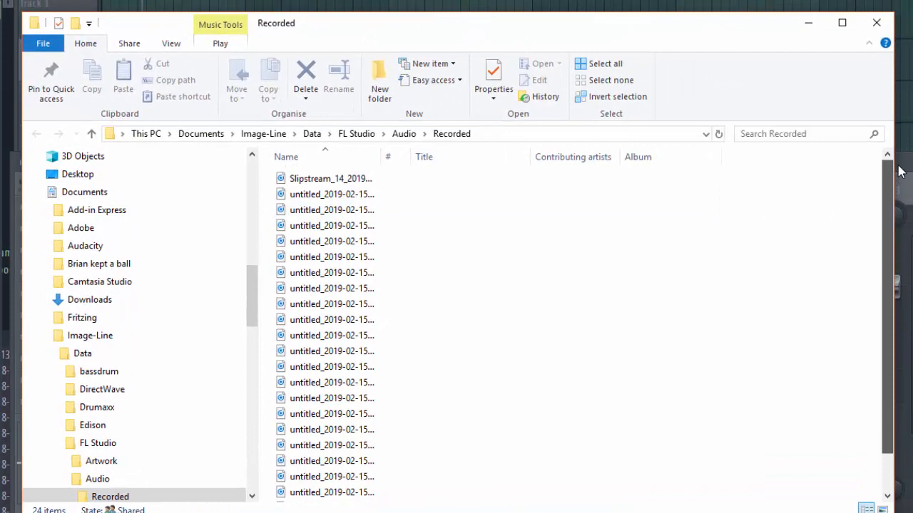
{"action": "left_click", "coordinate": [351, 197]}
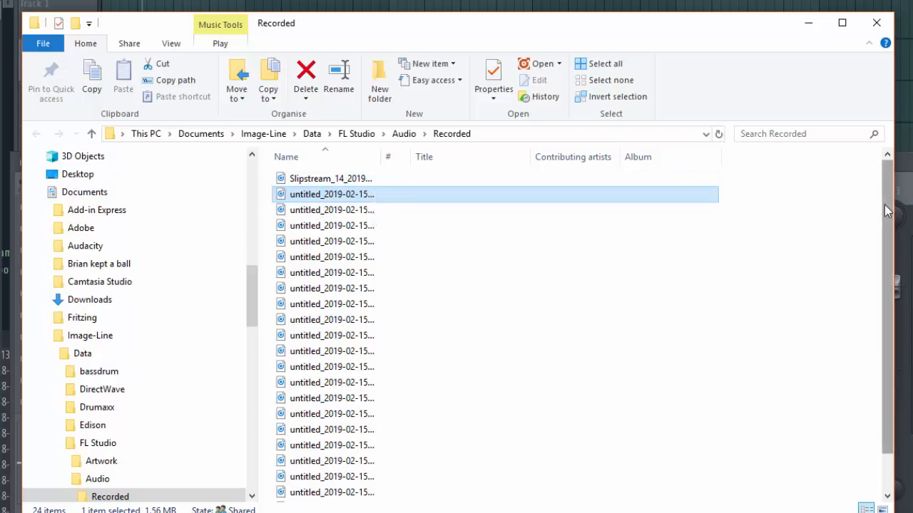
{"action": "scroll", "coordinate": [887, 210], "scroll_direction": "down", "scroll_amount": 1}
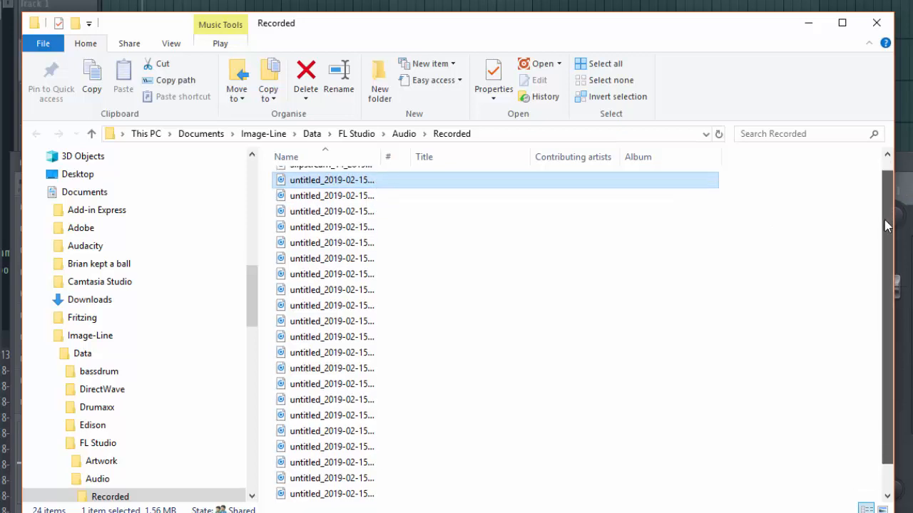
{"action": "left_click", "coordinate": [359, 478], "text": "ctrl"}
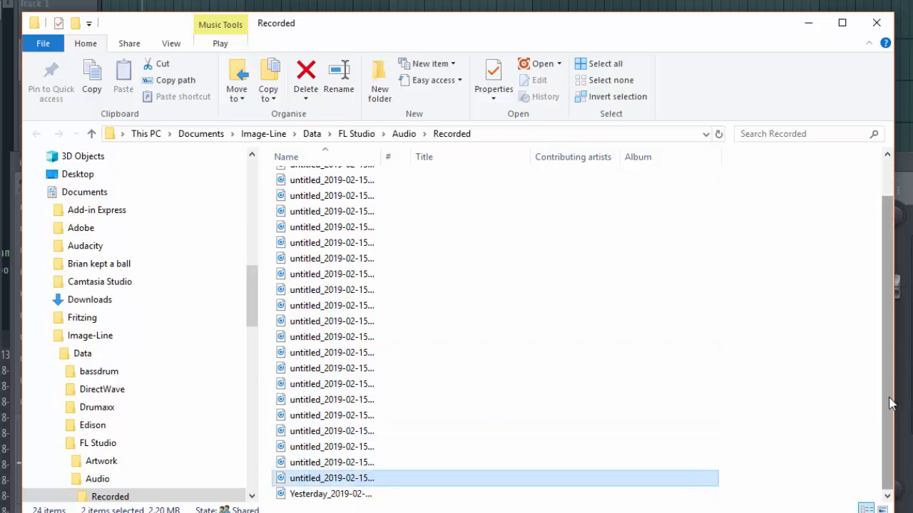
{"action": "mouse_move", "coordinate": [891, 403]}
{"action": "left_mouse_down"}
{"action": "mouse_move", "coordinate": [885, 278]}
{"action": "mouse_move", "coordinate": [891, 401]}
{"action": "left_mouse_up"}
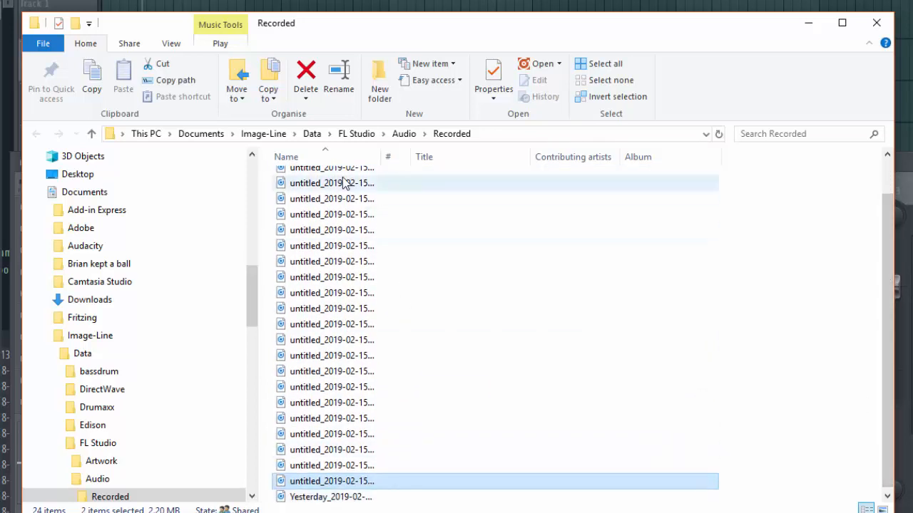
{"action": "left_click_drag", "start_coordinate": [890, 281], "coordinate": [888, 204]}
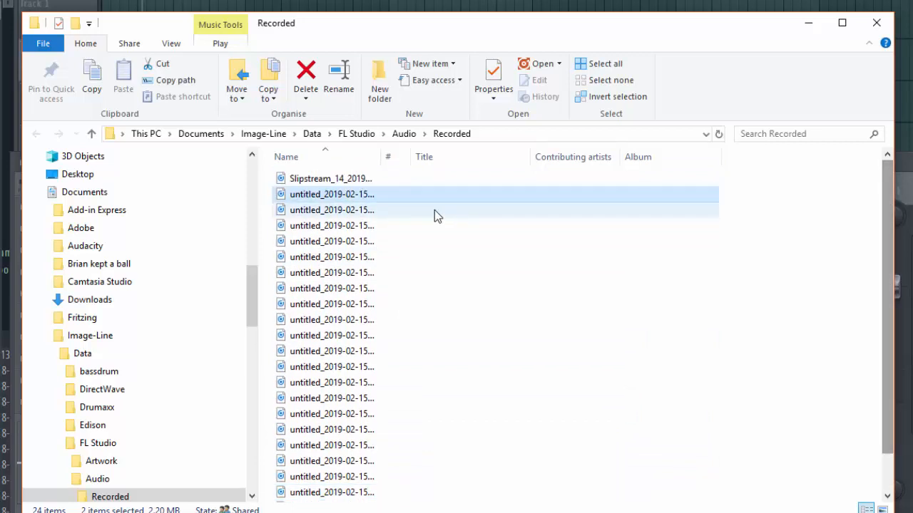
Step: Delete all untitled_2019-02-15 recordings from the Recorded folder, keeping the Slipstream and Yesterday files, and return to FL Studio
{"action": "left_click", "coordinate": [387, 197]}
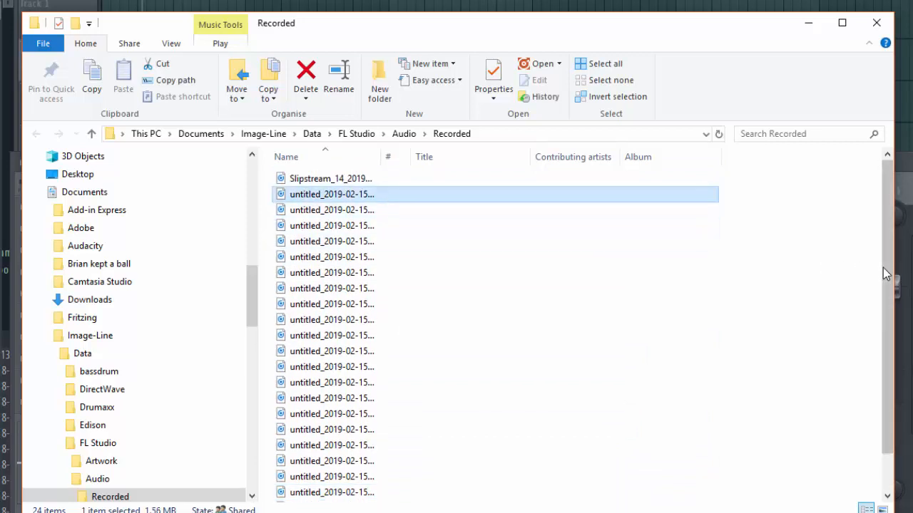
{"action": "left_click_drag", "start_coordinate": [885, 273], "coordinate": [895, 423]}
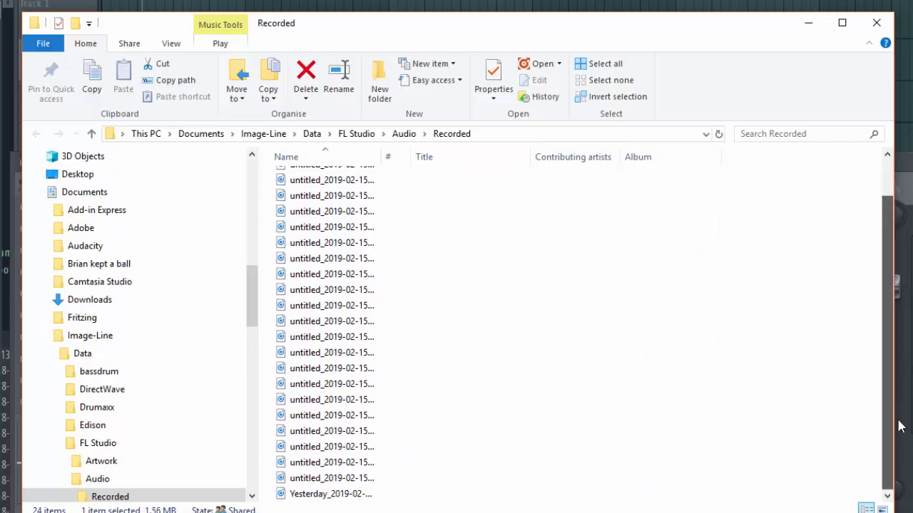
{"action": "left_click", "coordinate": [373, 479], "text": "shift"}
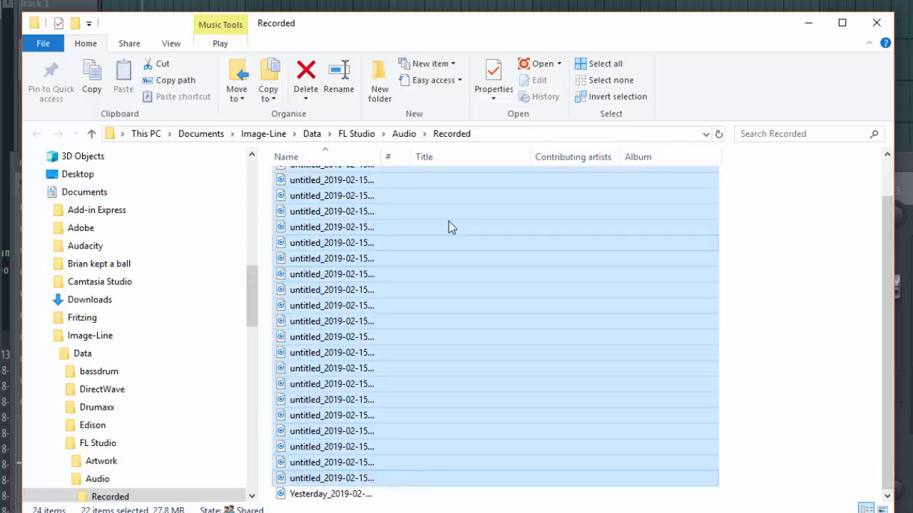
{"action": "left_click", "coordinate": [315, 73]}
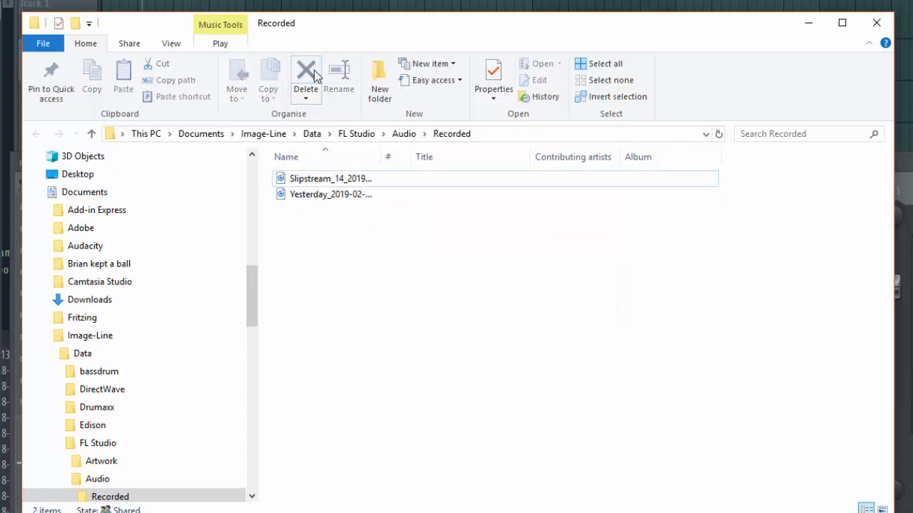
{"action": "left_click", "coordinate": [875, 29]}
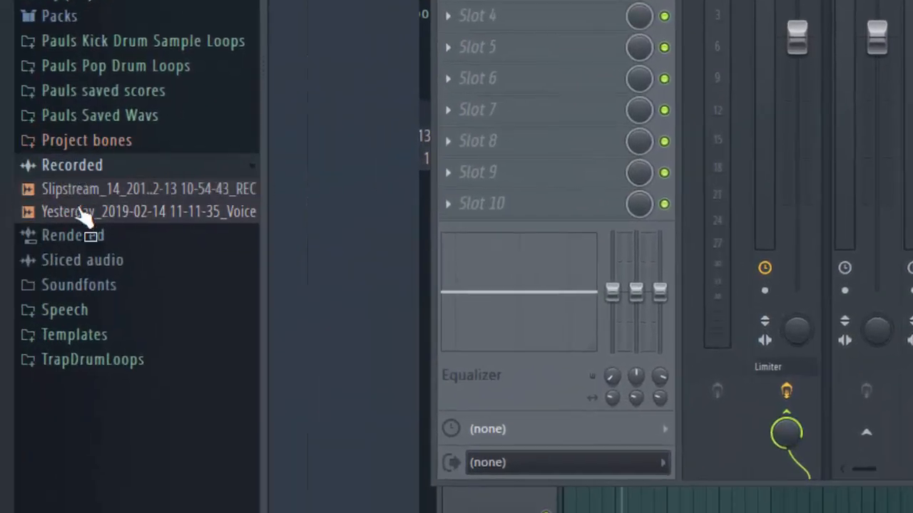